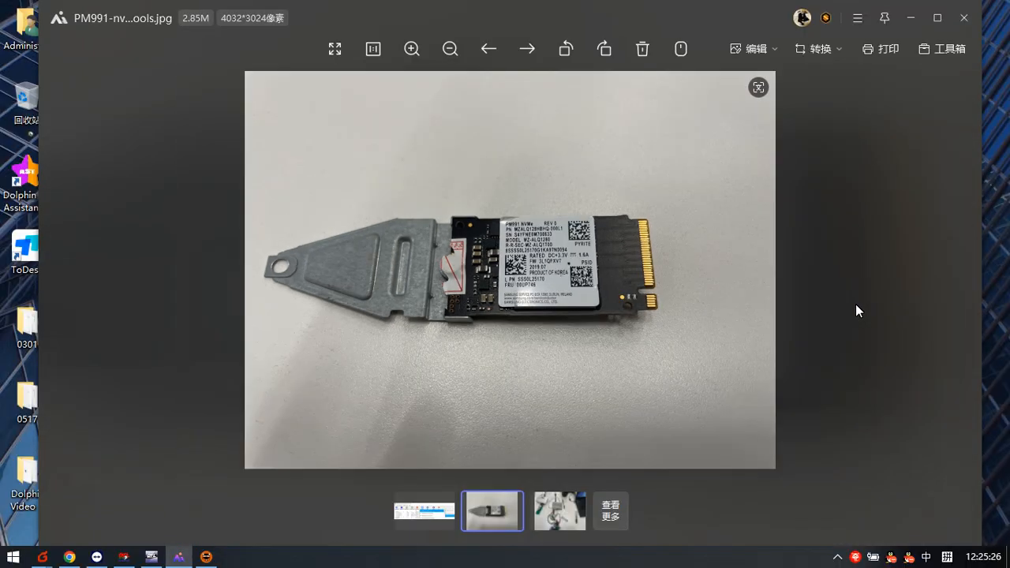
Step: Show the lab setup photo with the recovery units and cabled drives
left_click(561, 510)
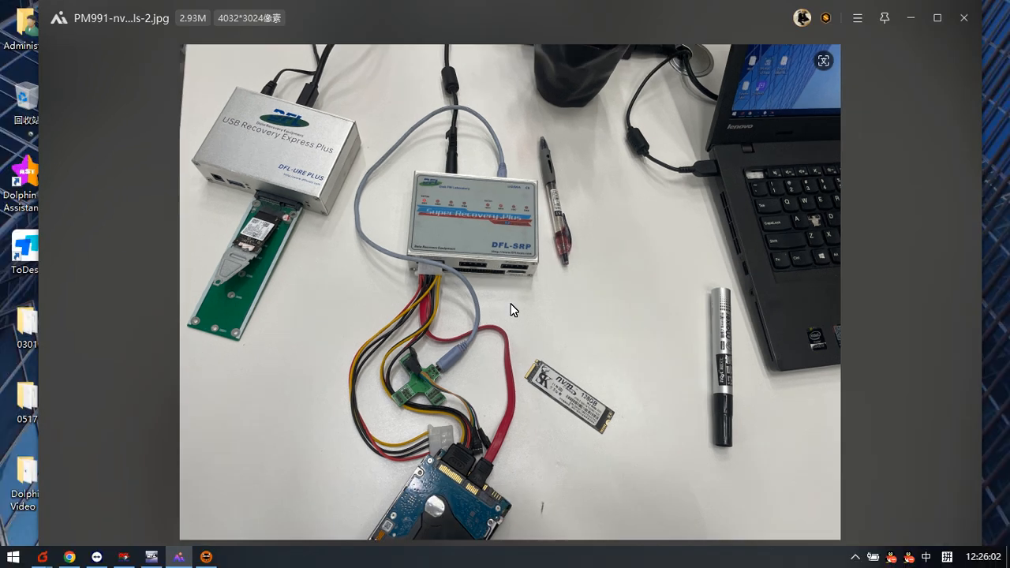
Step: Launch DFL-DE for the USB 1 port of DFL_URE and close the control panel
left_click(124, 557)
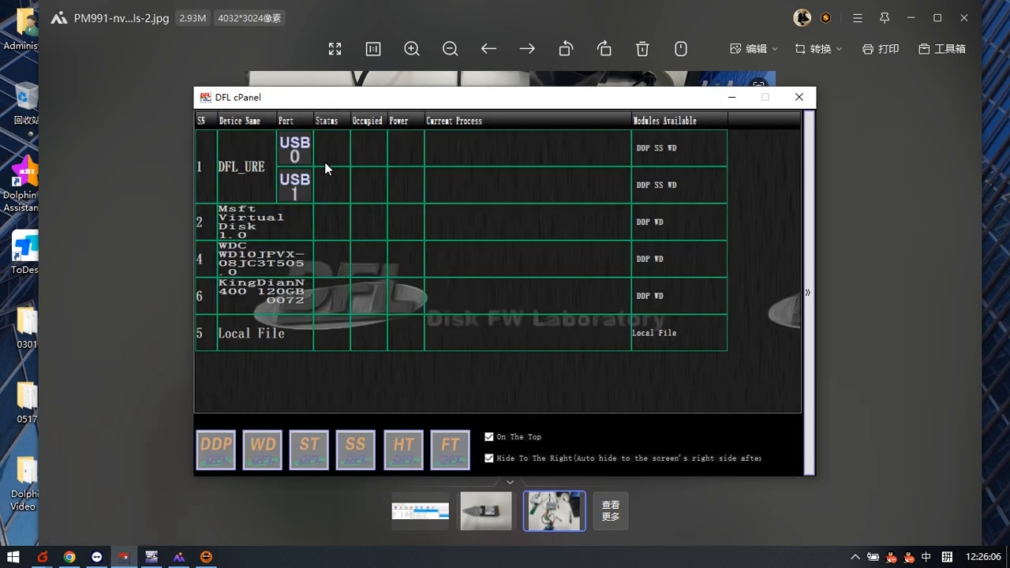
double_click(328, 183)
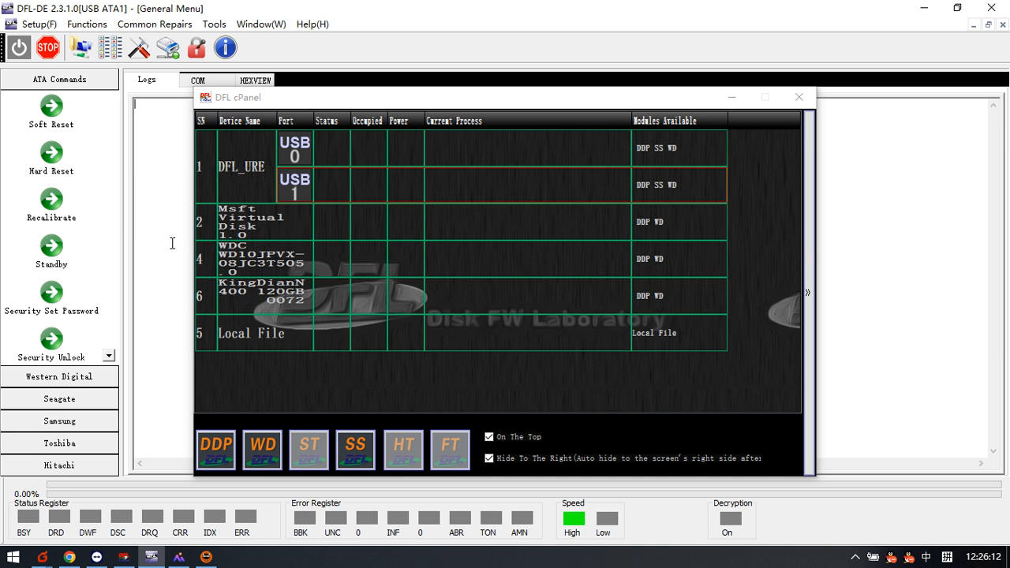
left_click(732, 96)
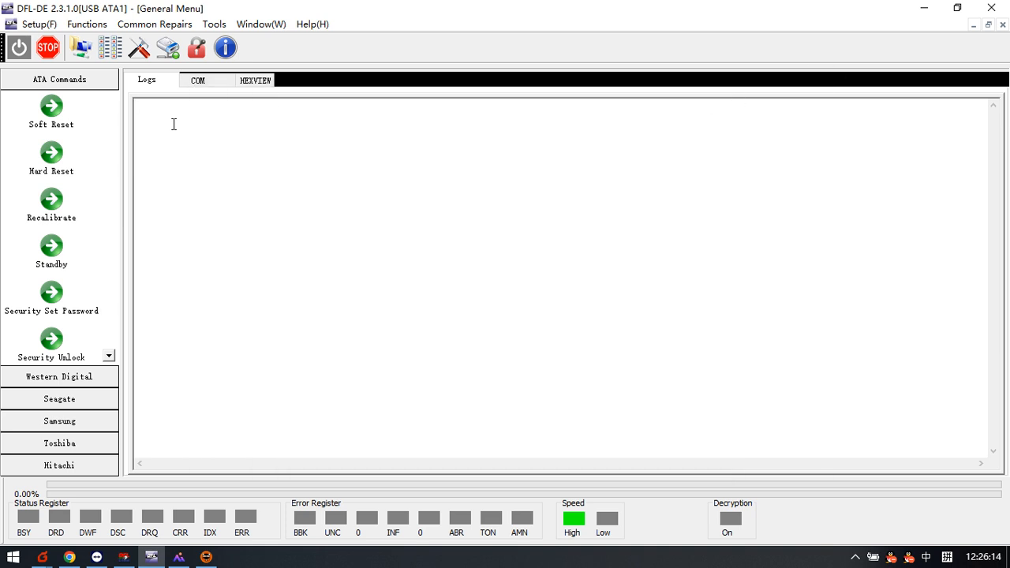
Step: Power on the drive so the log reports the DFL Tech disk with 250,069,680 sectors
left_click(19, 48)
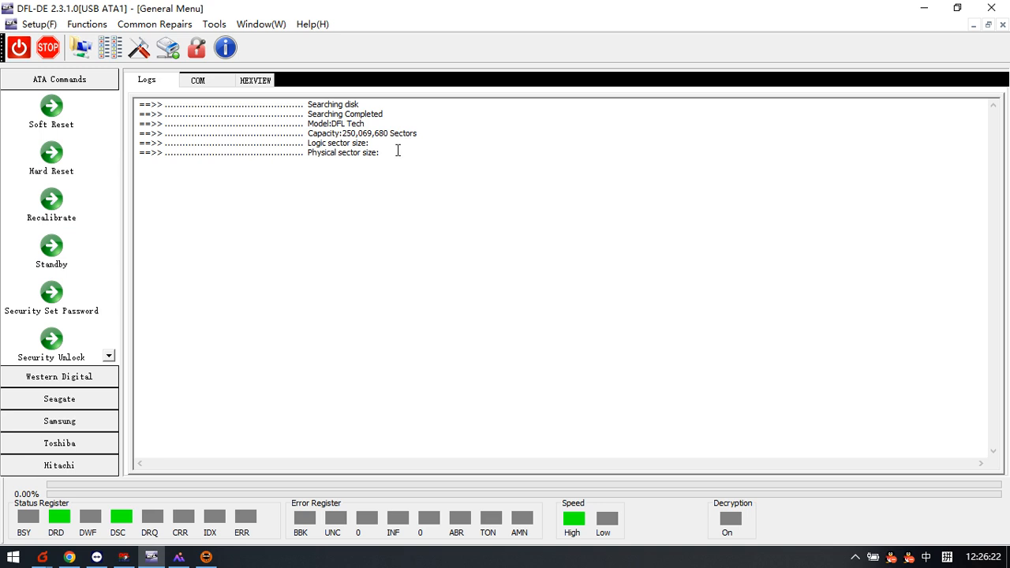
mouse_move(392, 153)
left_mouse_down()
mouse_move(205, 140)
mouse_move(134, 104)
left_mouse_up()
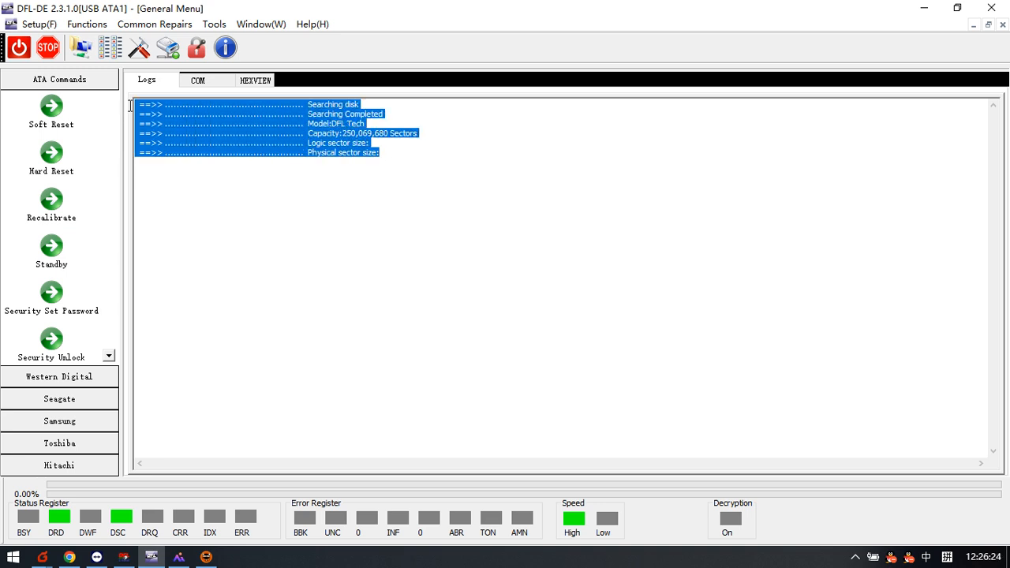
left_click(195, 159)
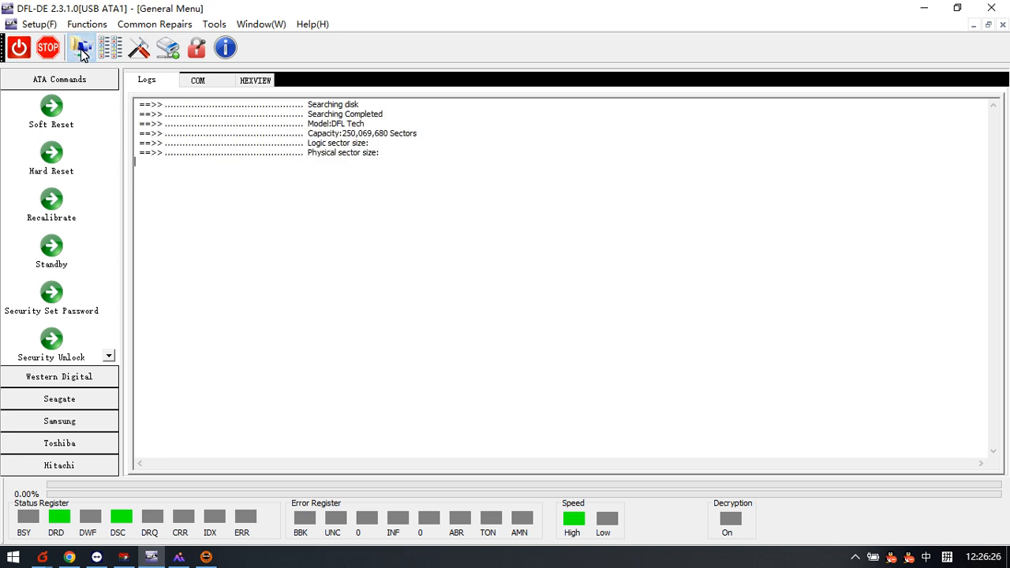
Step: Create a new File Extraction project with the USB2 DFL disk as source
left_click(83, 49)
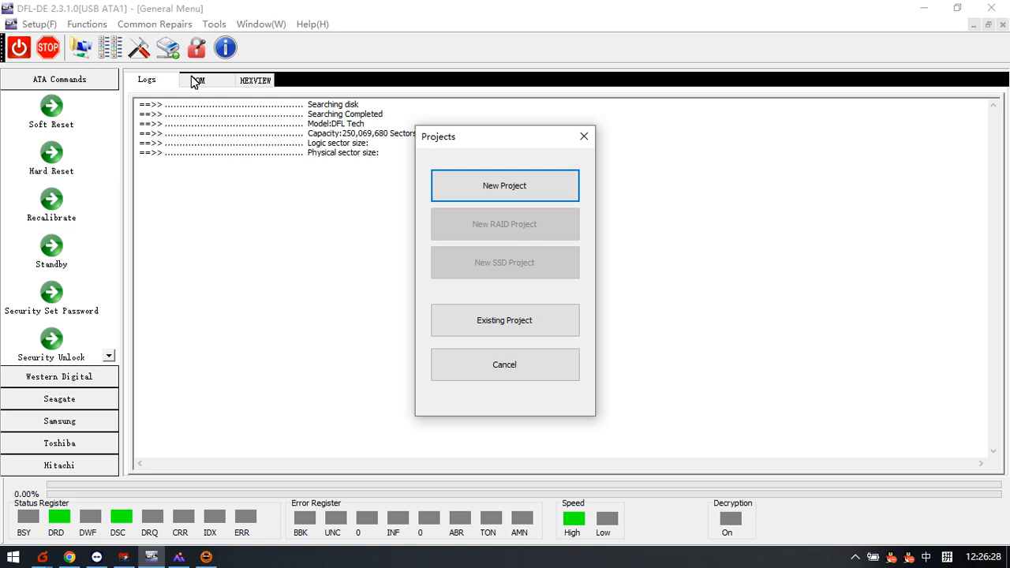
left_click(494, 186)
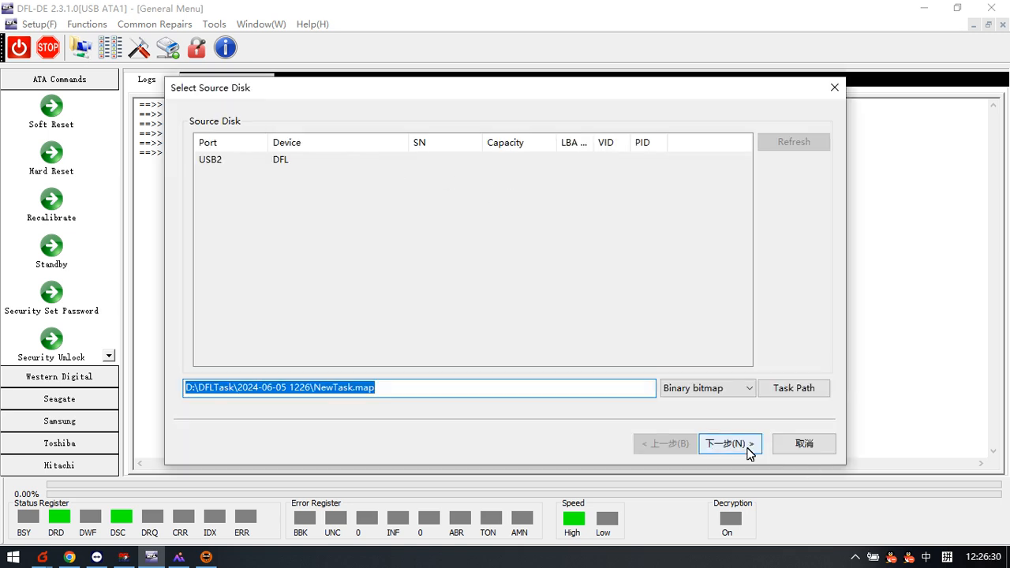
left_click(730, 443)
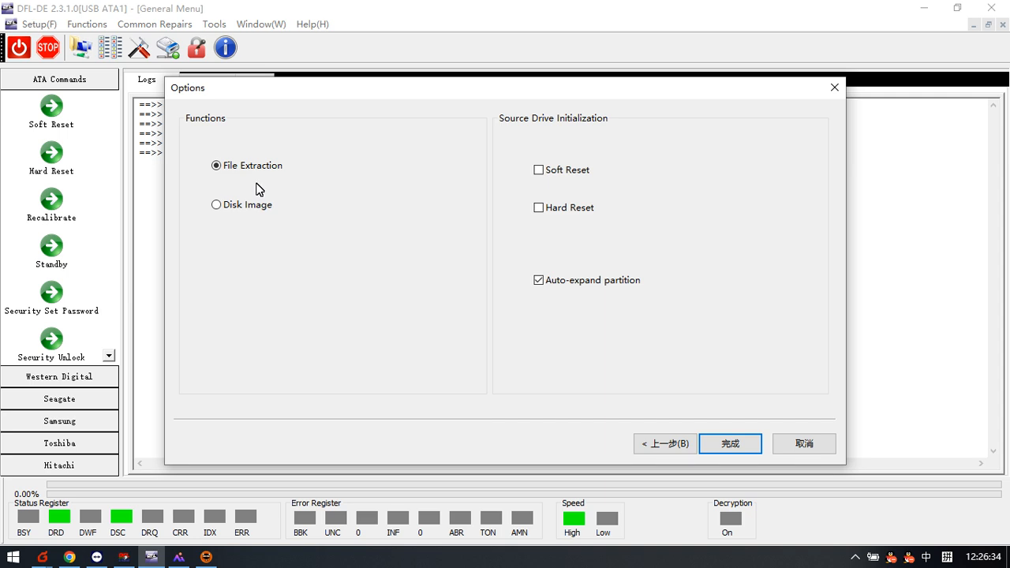
mouse_move(328, 89)
left_mouse_down()
mouse_move(319, 143)
mouse_move(322, 107)
left_mouse_up()
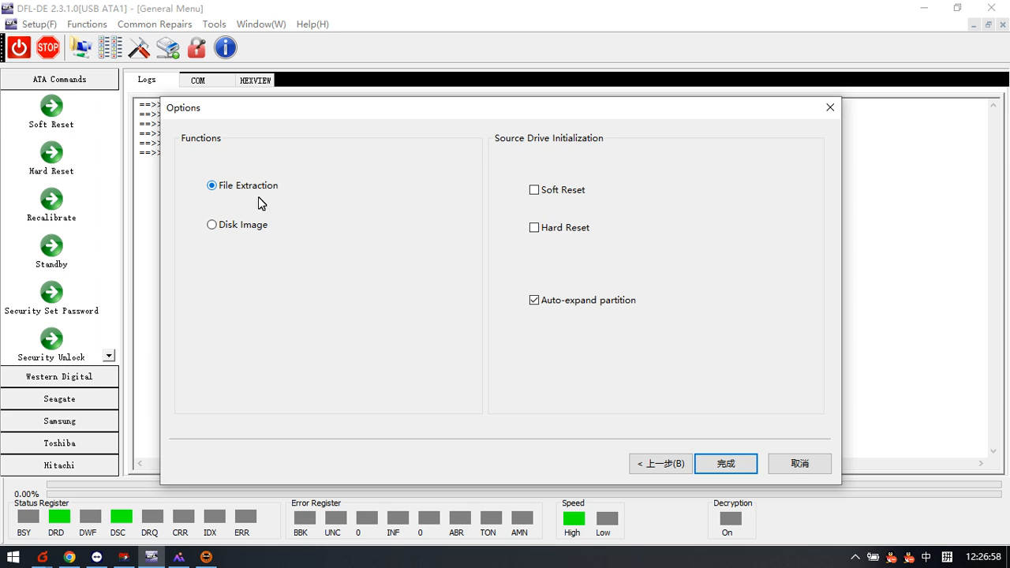
left_click(725, 463)
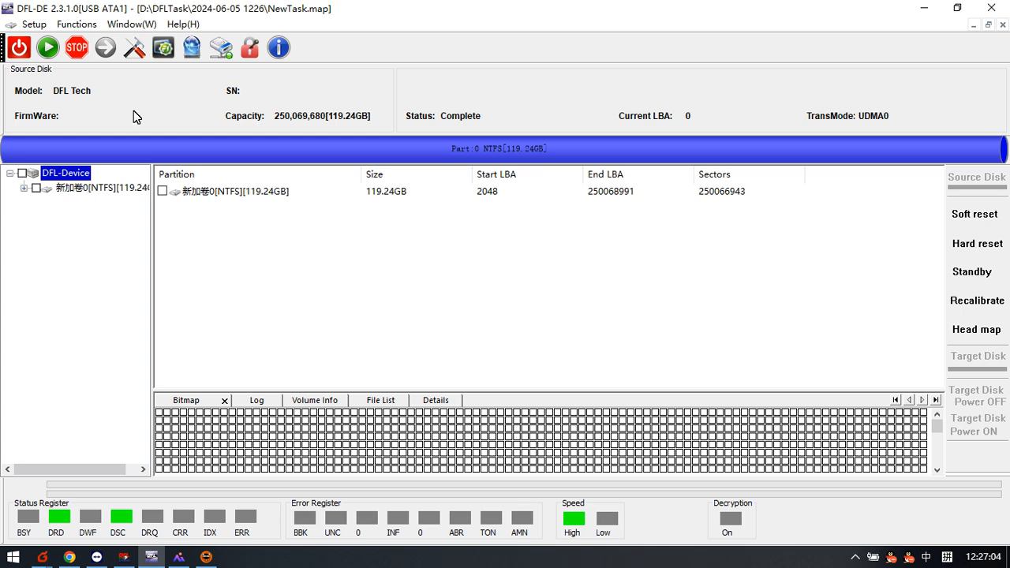
Step: Expand the NTFS partition's Root folder tree and view the DDP0301 folder
double_click(107, 191)
double_click(81, 203)
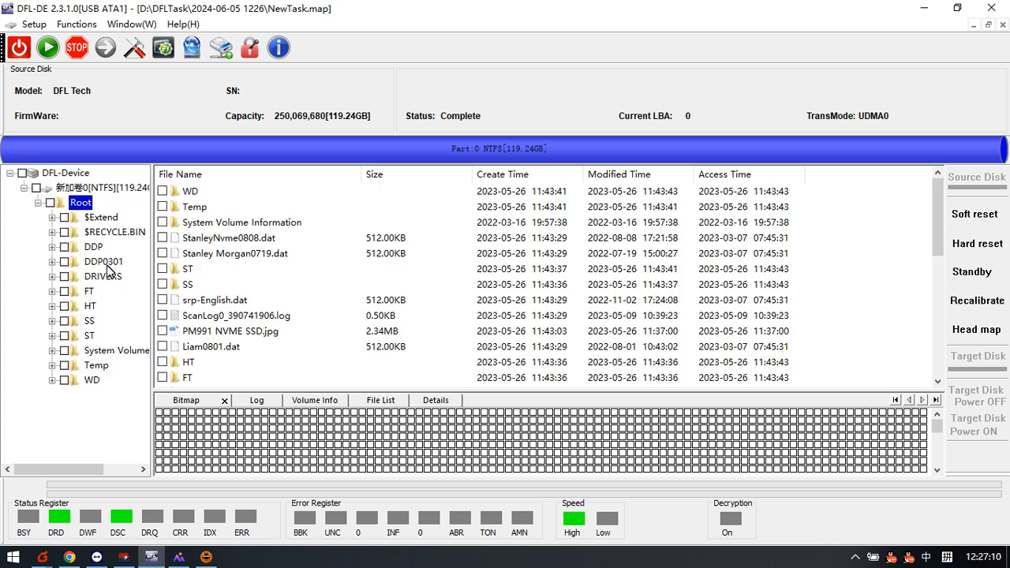
left_click_drag(151, 261, 181, 261)
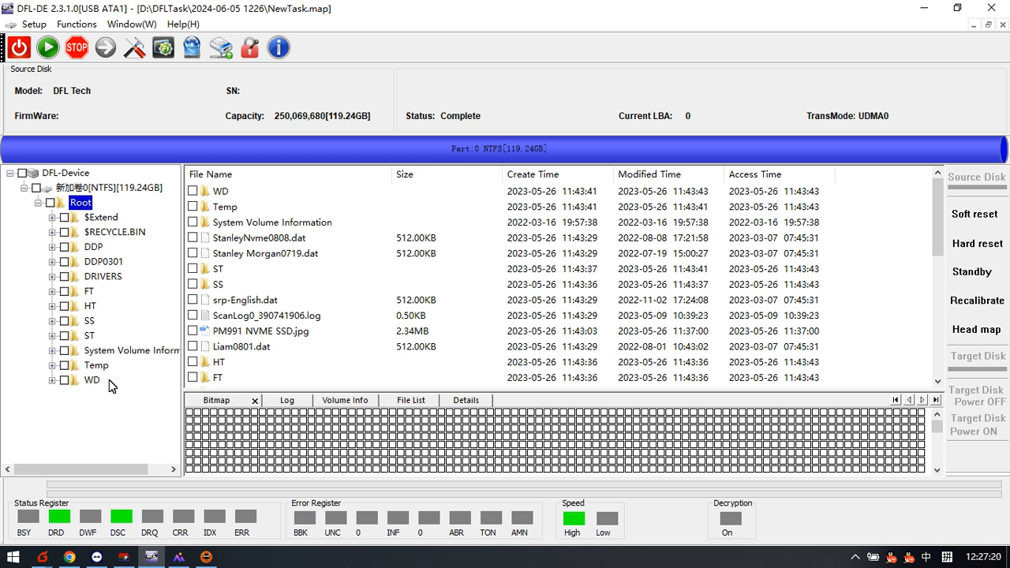
left_click(107, 262)
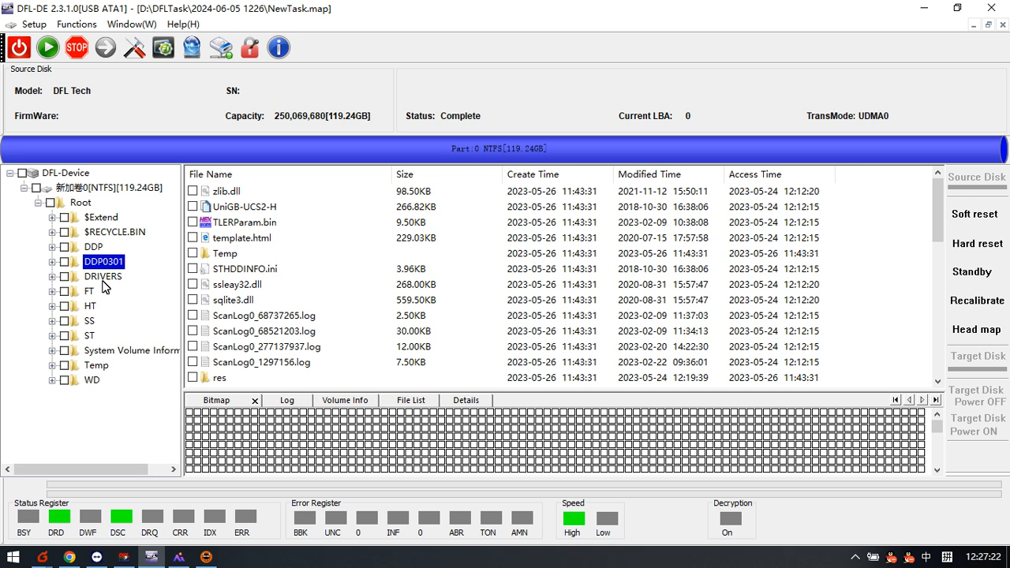
Step: List the DRIVERS folder and tick it with all its files for extraction
left_click(103, 276)
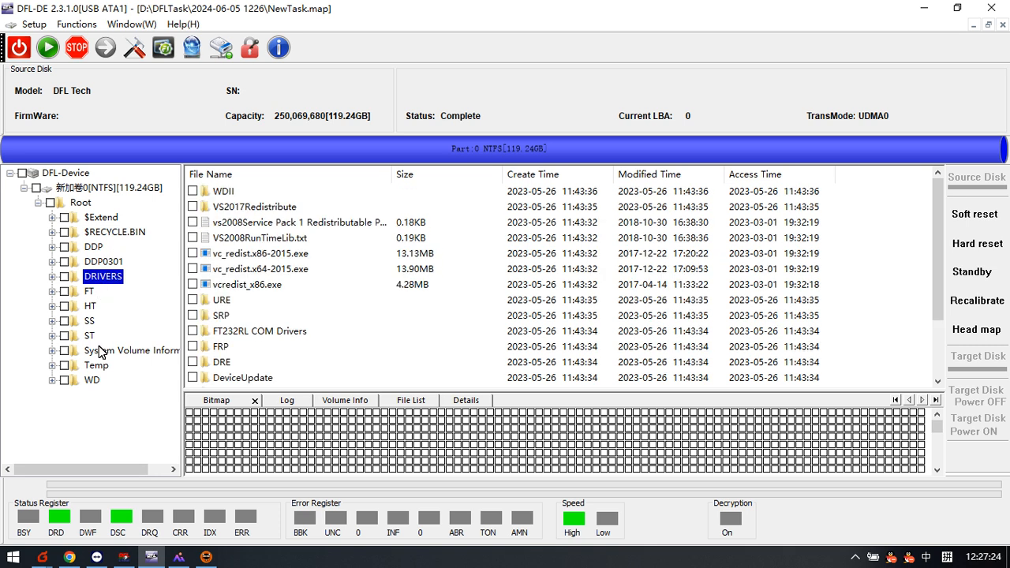
left_click(65, 276)
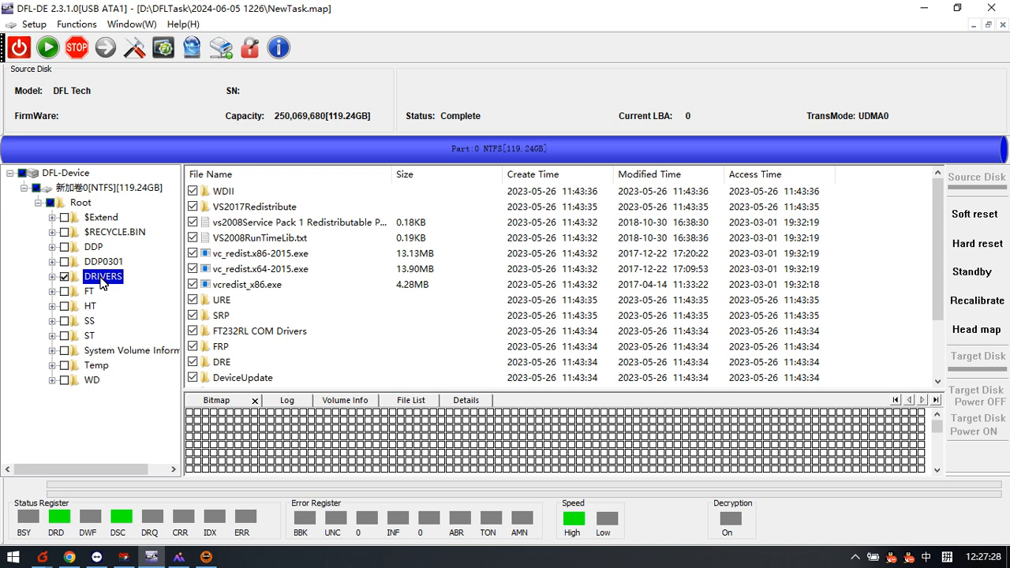
right_click(103, 280)
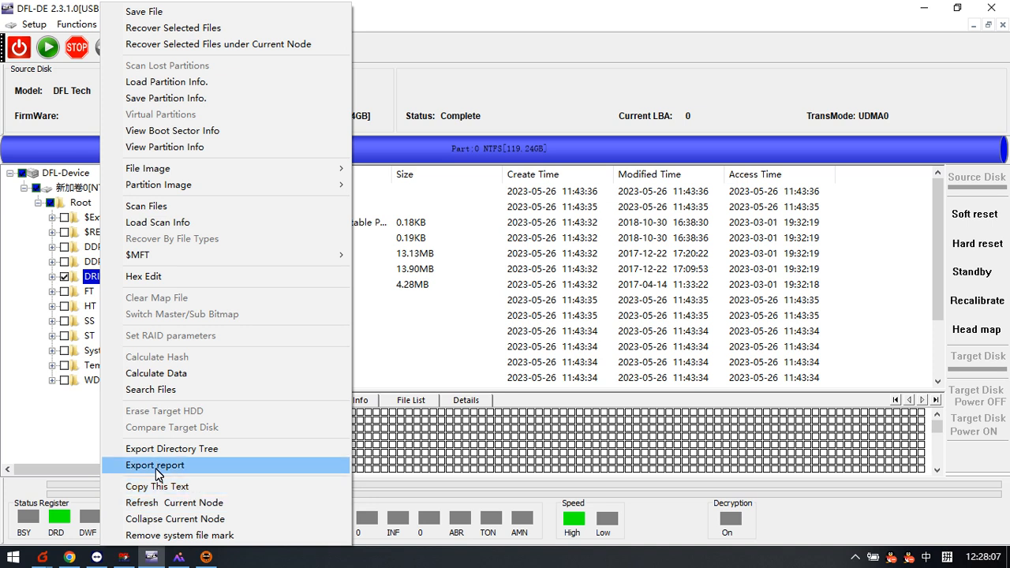
Step: Export a DRIVERS.html report of the DRIVERS folder and view it in the browser
left_click(190, 449)
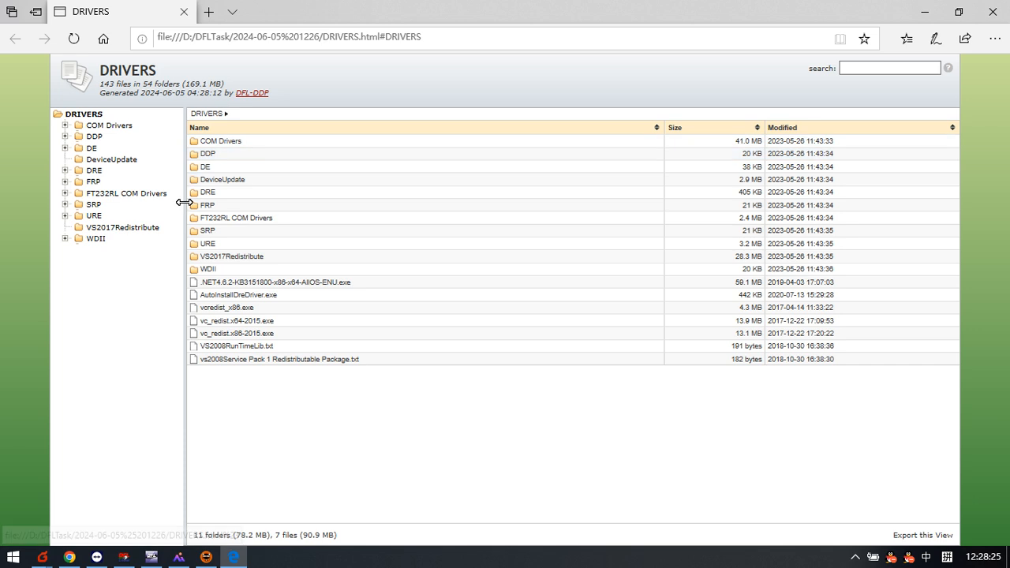
Step: Browse the report's DeviceUpdate, FT232RL COM Drivers, SRP and Drivers 64bit folders
left_click(222, 179)
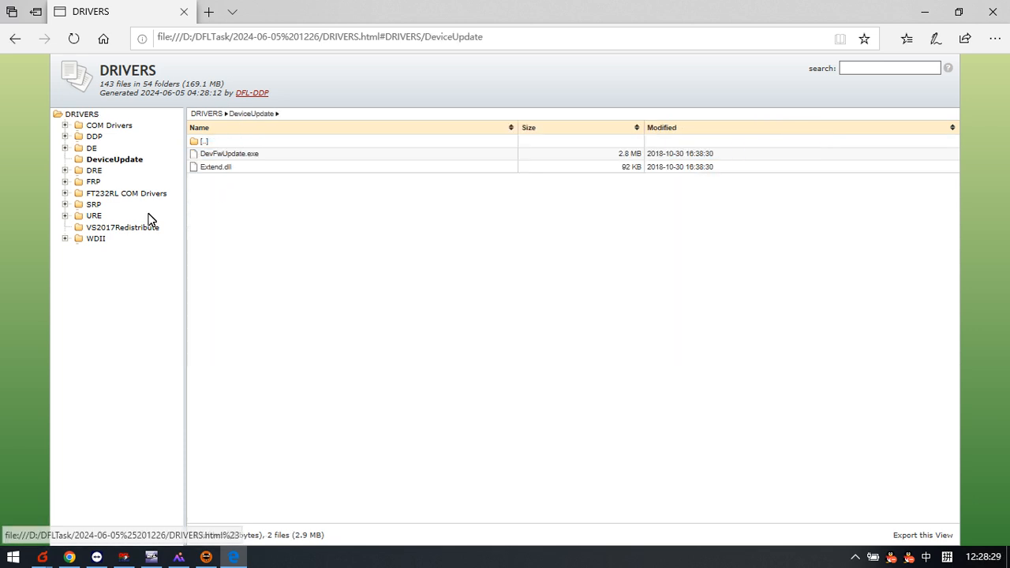
left_click(127, 193)
left_click(94, 204)
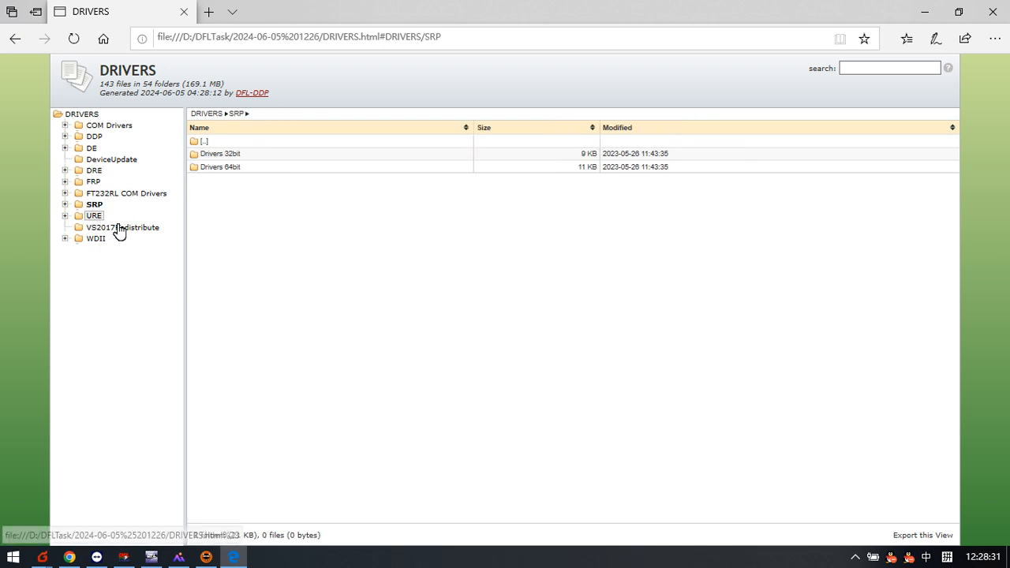
left_click(219, 167)
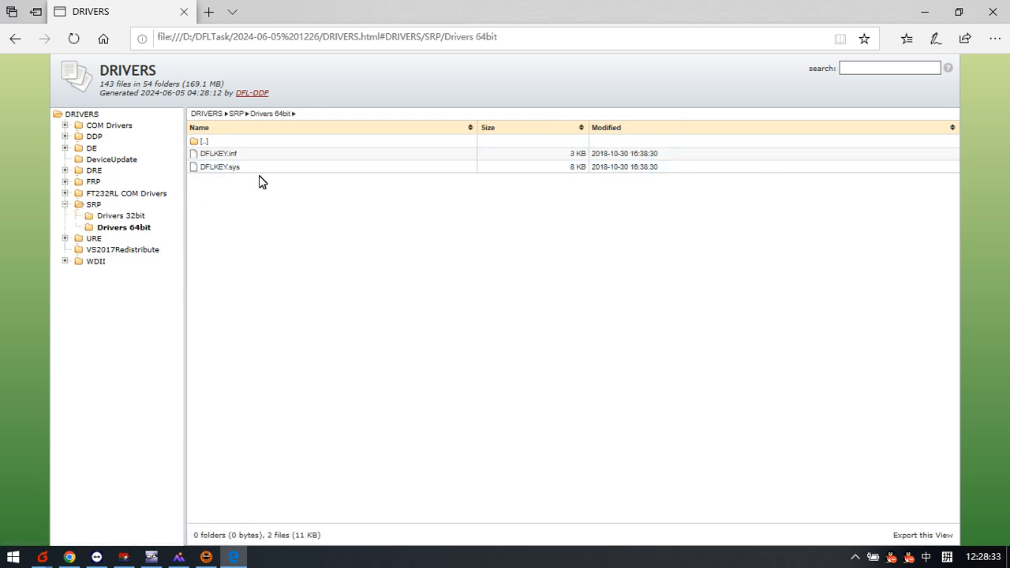
Step: Browse the DRE folder and its i386 subfolder, then return to DFL-DE
left_click(95, 171)
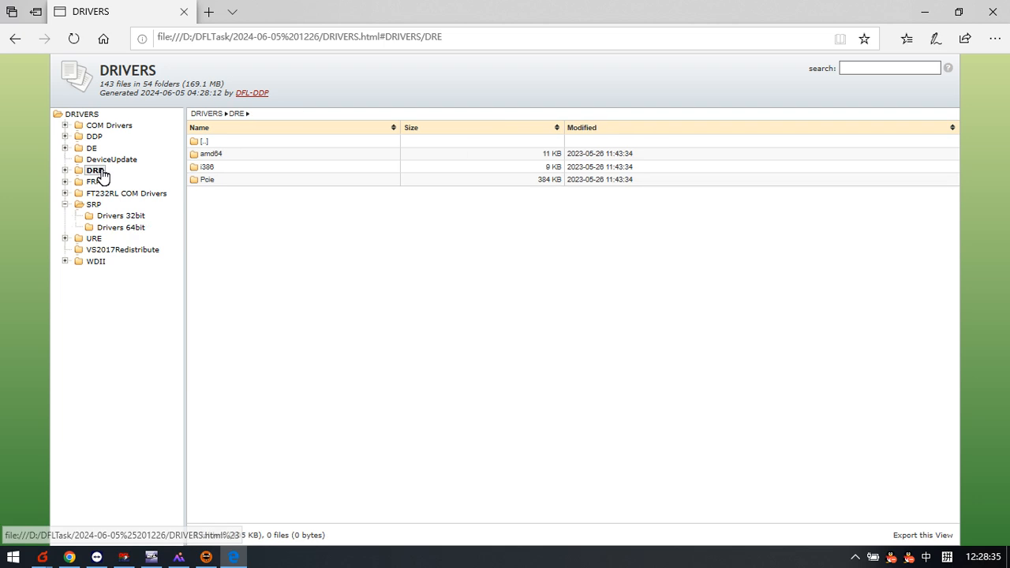
left_click(207, 167)
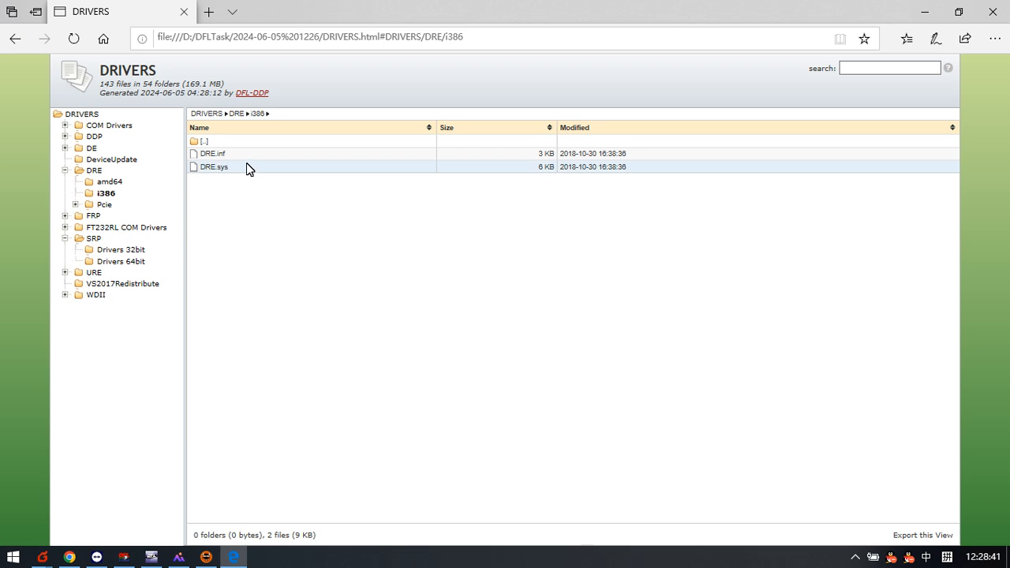
left_click(95, 171)
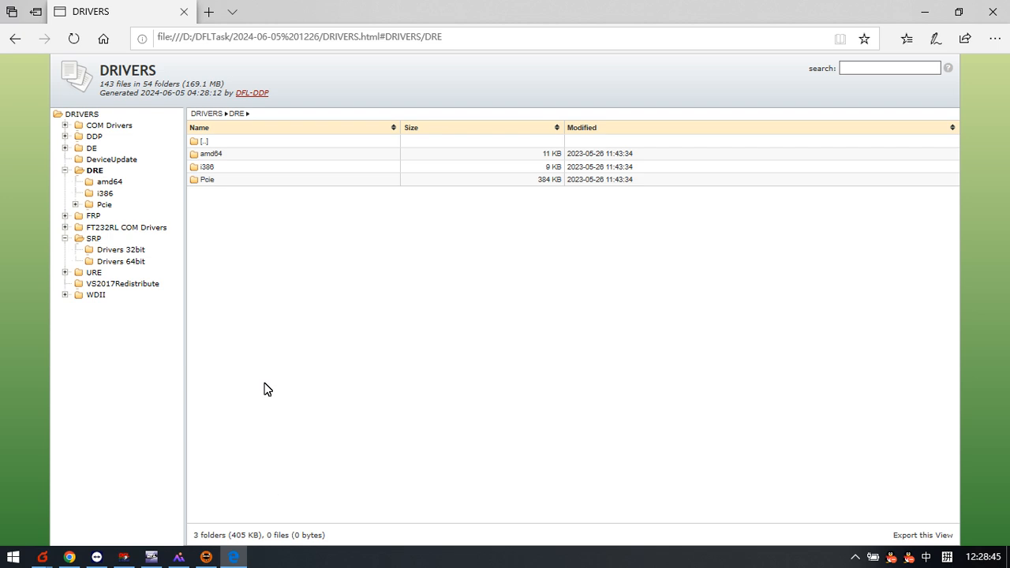
left_click(151, 558)
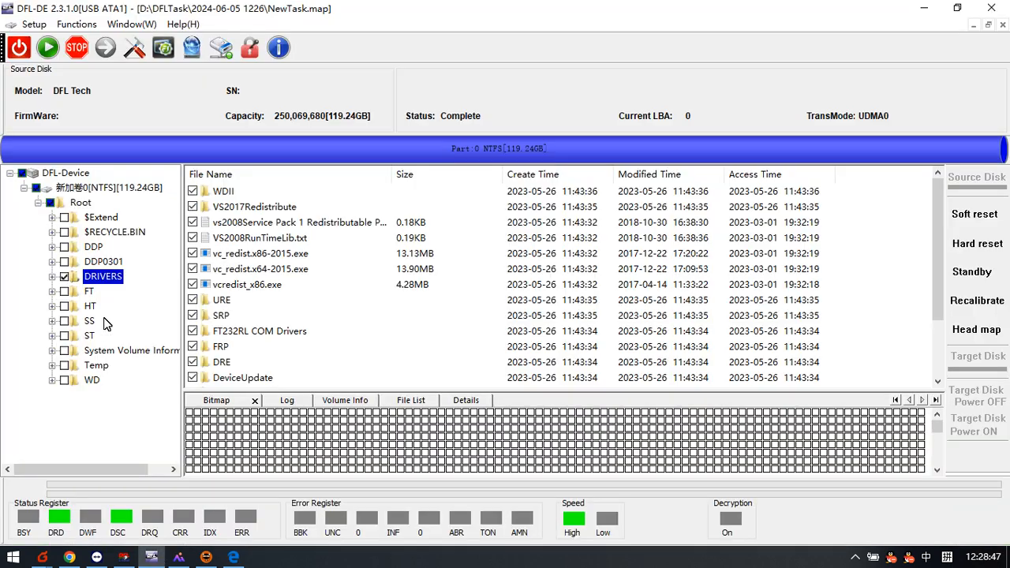
Step: Export the DRIVERS folder's directory tree and bring the image viewer forward
right_click(107, 284)
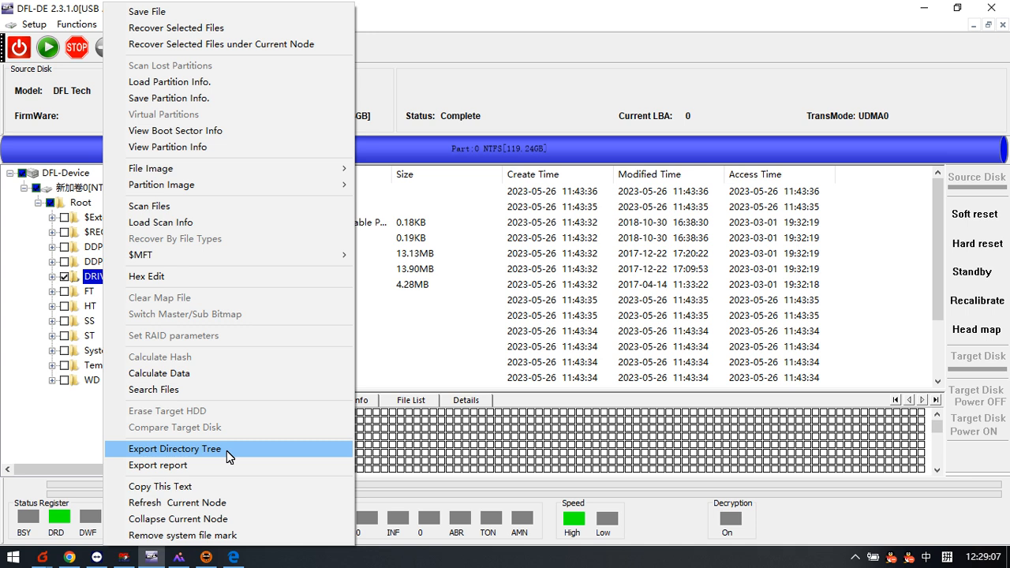
left_click(543, 77)
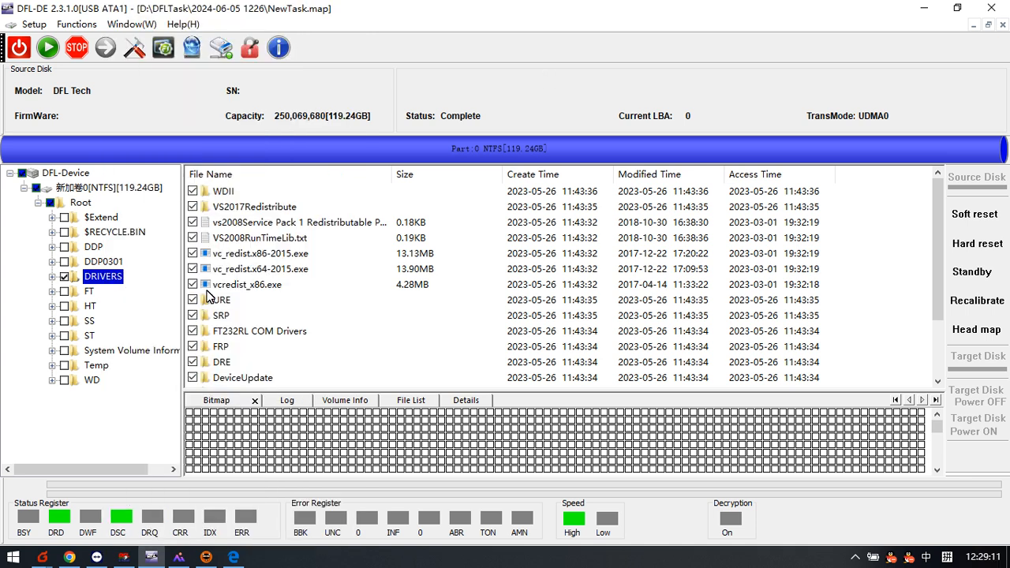
left_click(178, 558)
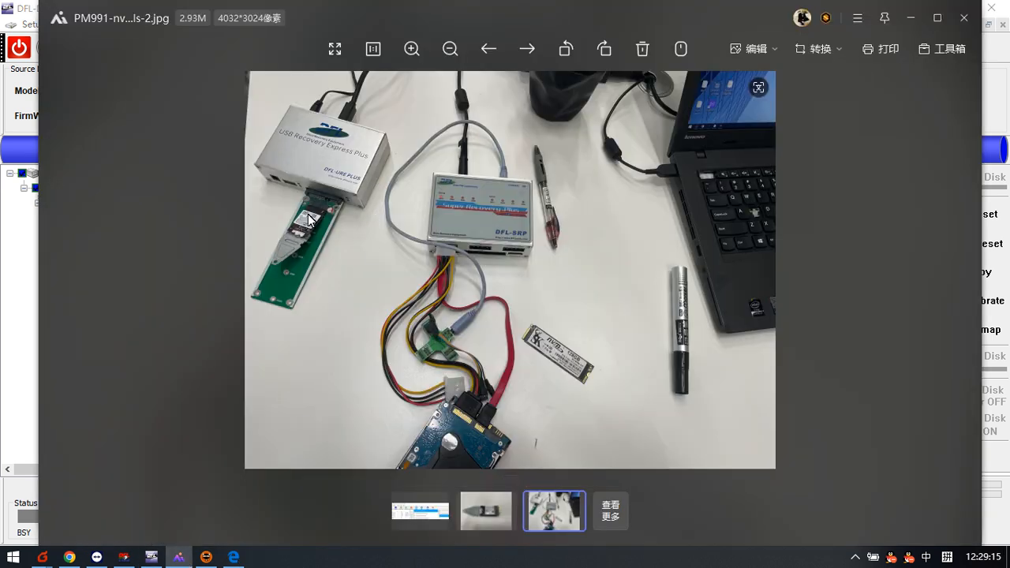
Step: Show the PM991 SSD close-up and copy its model text MZ-ALQ1280
left_click(486, 512)
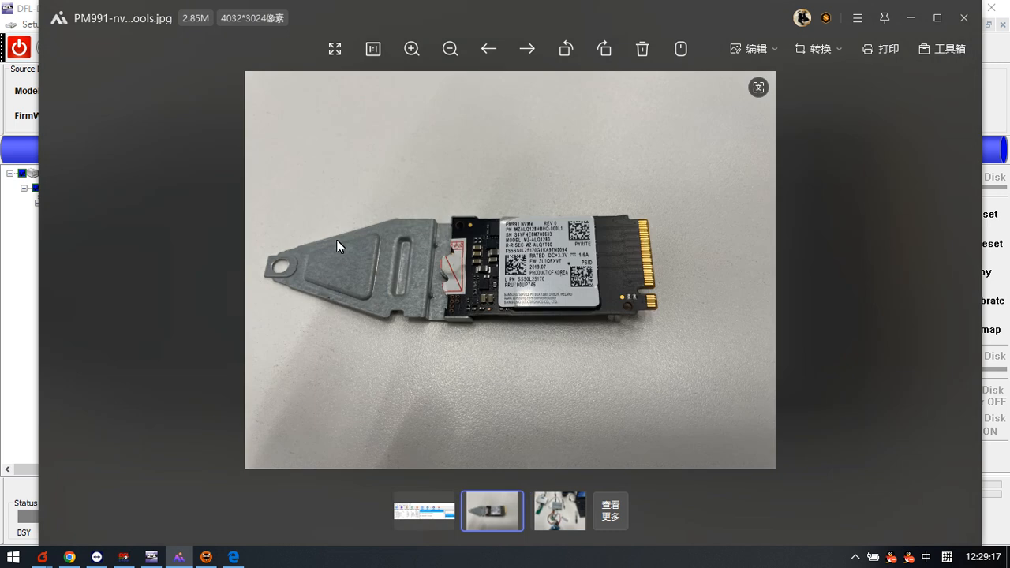
scroll(513, 276, "up", 2)
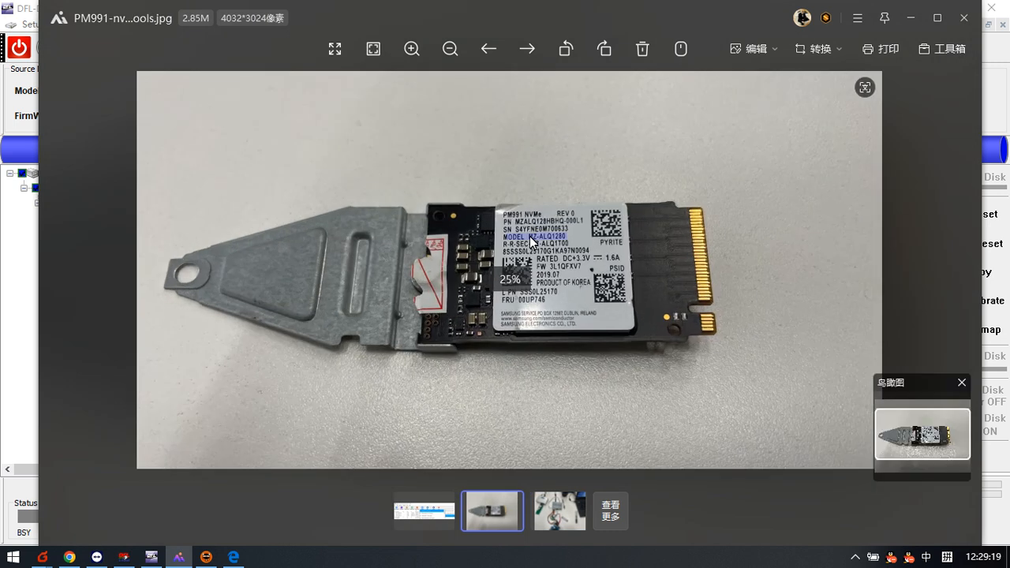
left_click(537, 237)
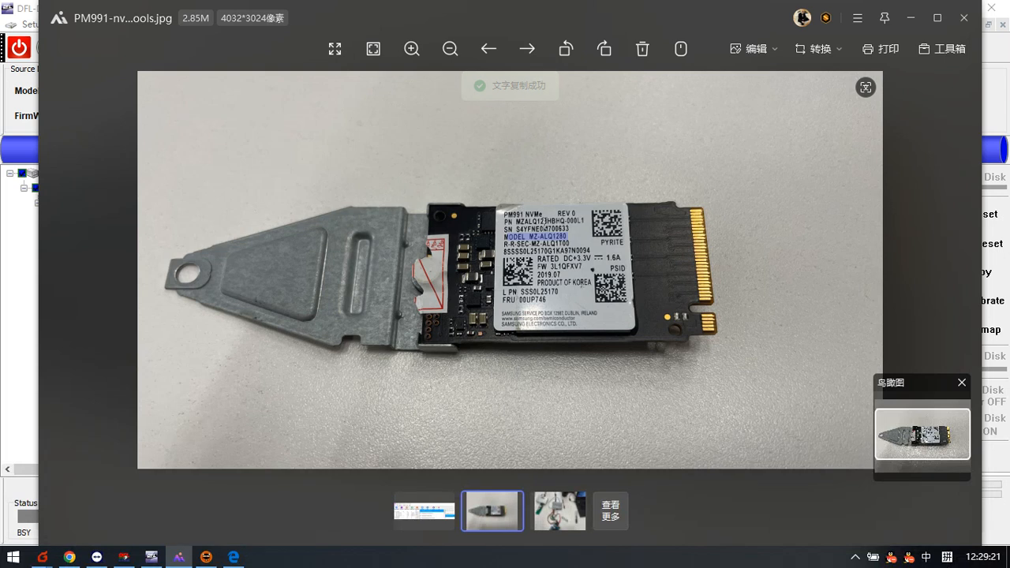